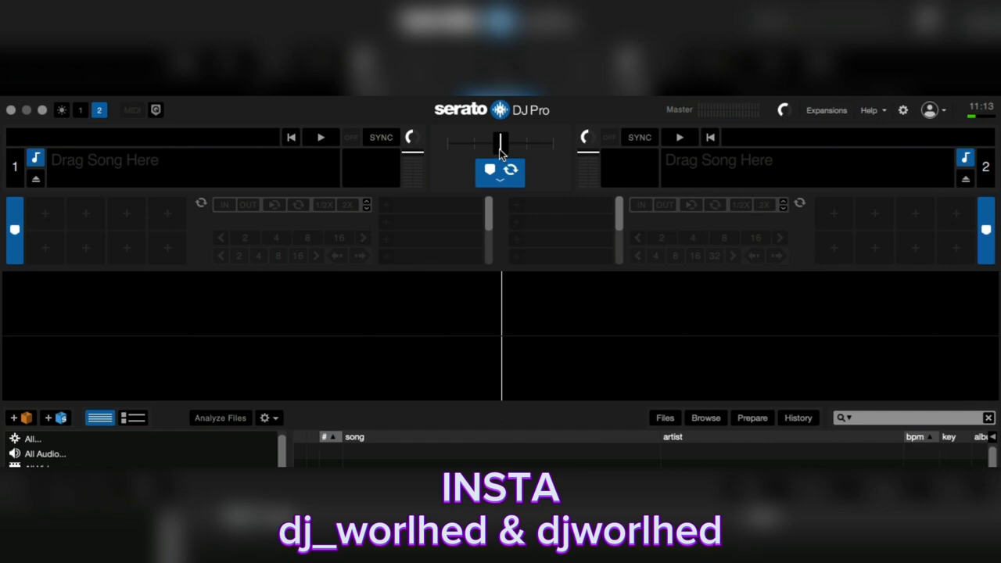
Load the song 06 - Hip Hop Track from the library onto deck 1
left_click_drag(412, 154, 418, 188)
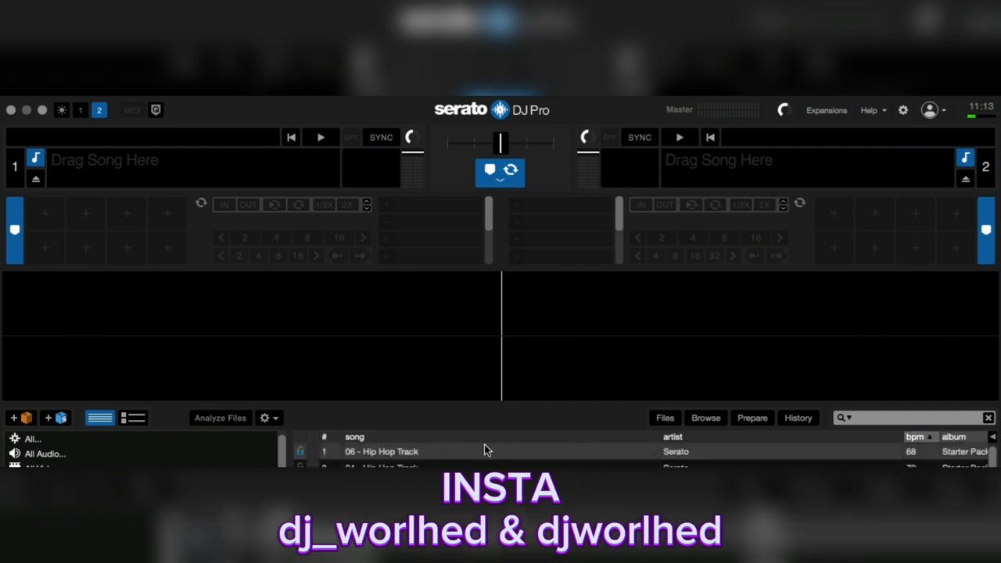
left_click_drag(455, 452, 279, 177)
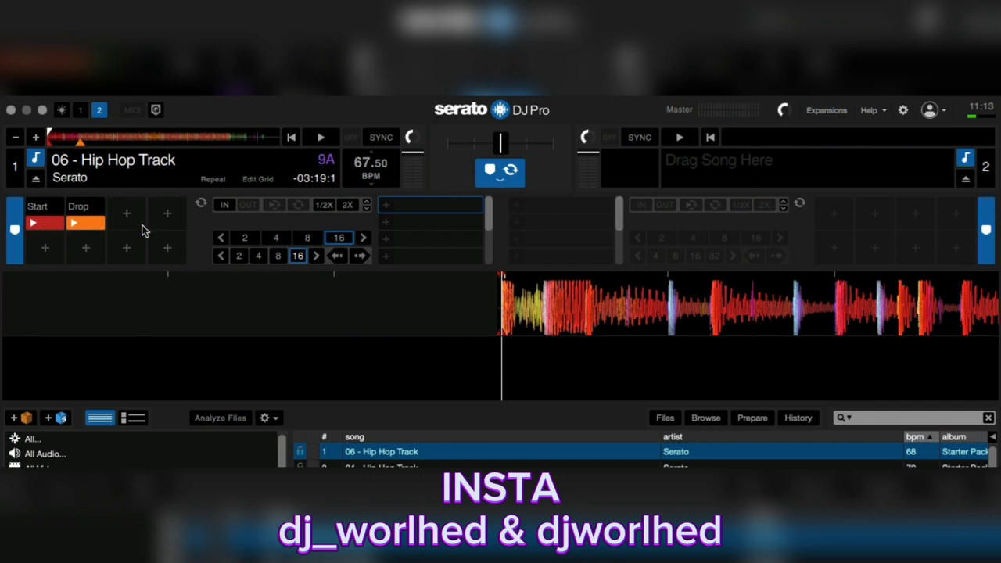
mouse_move(41, 203)
Disable Show Beat Jump Controls in the DJ preferences and return to the decks
left_click(903, 111)
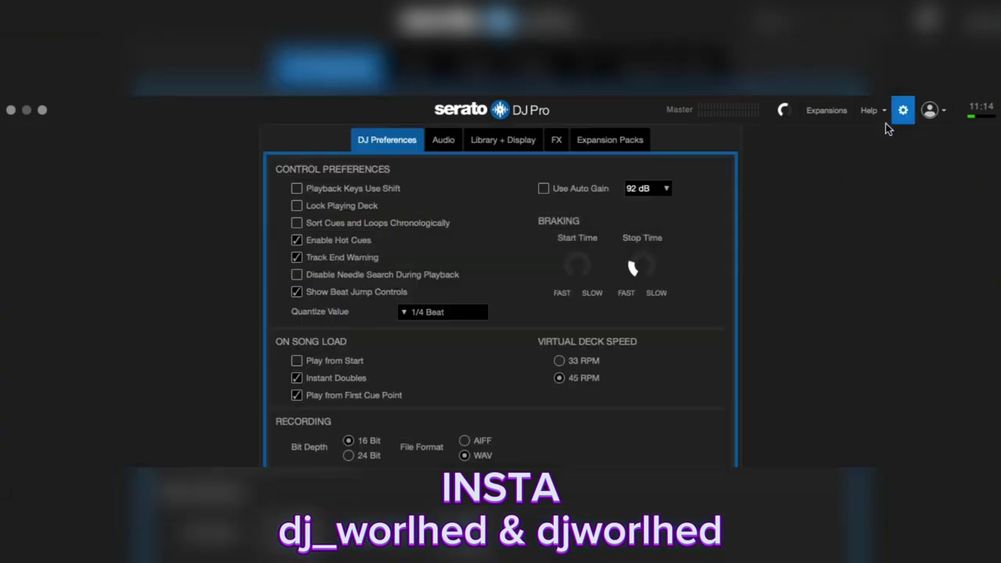
left_click(296, 292)
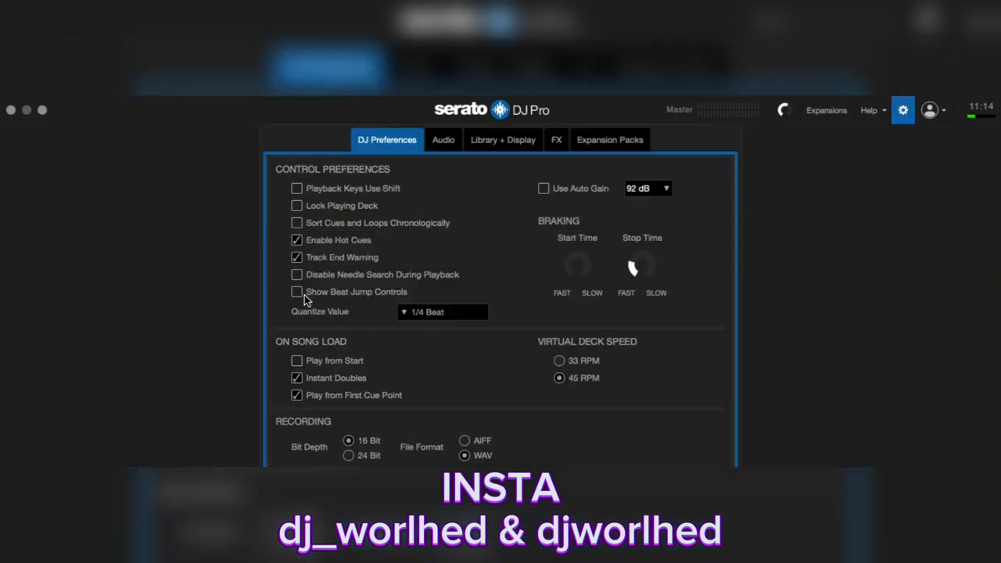
left_click(903, 110)
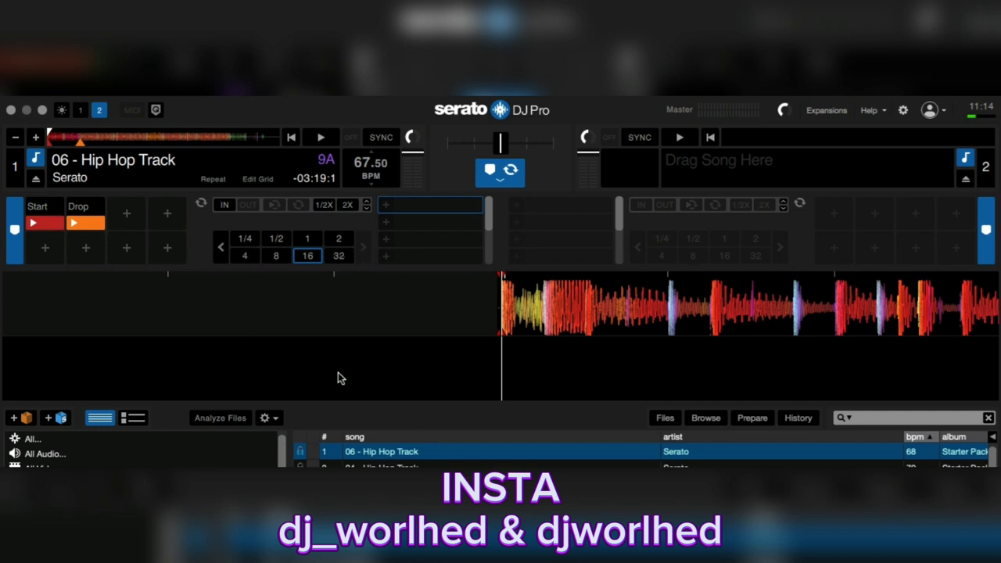
Shift deck 1's auto loop range down to 1/32 through 4 beats, and back up to 1/4 through 32
left_click(222, 251)
left_click(222, 251)
left_click(222, 251)
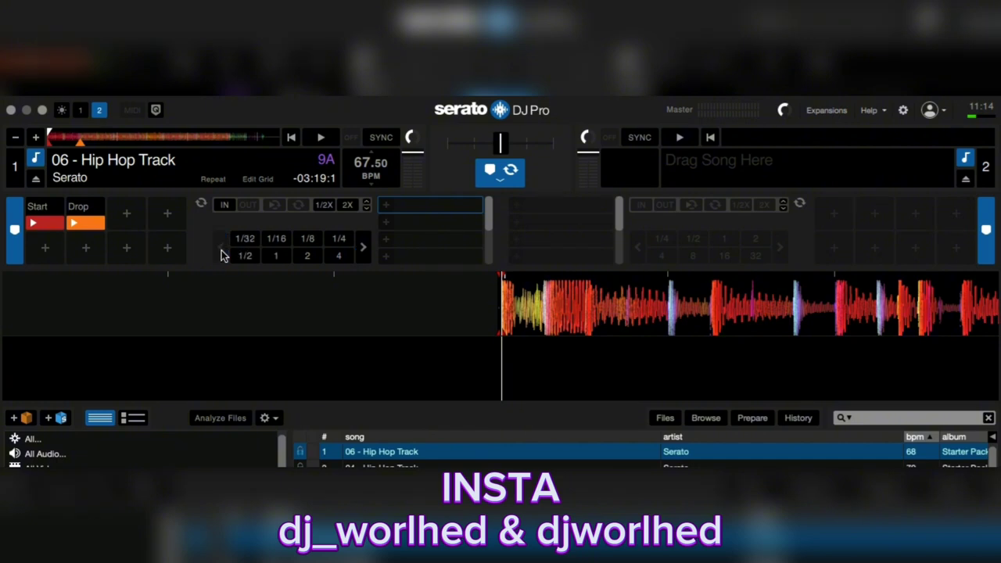
left_click(364, 246)
left_click(364, 247)
left_click(363, 246)
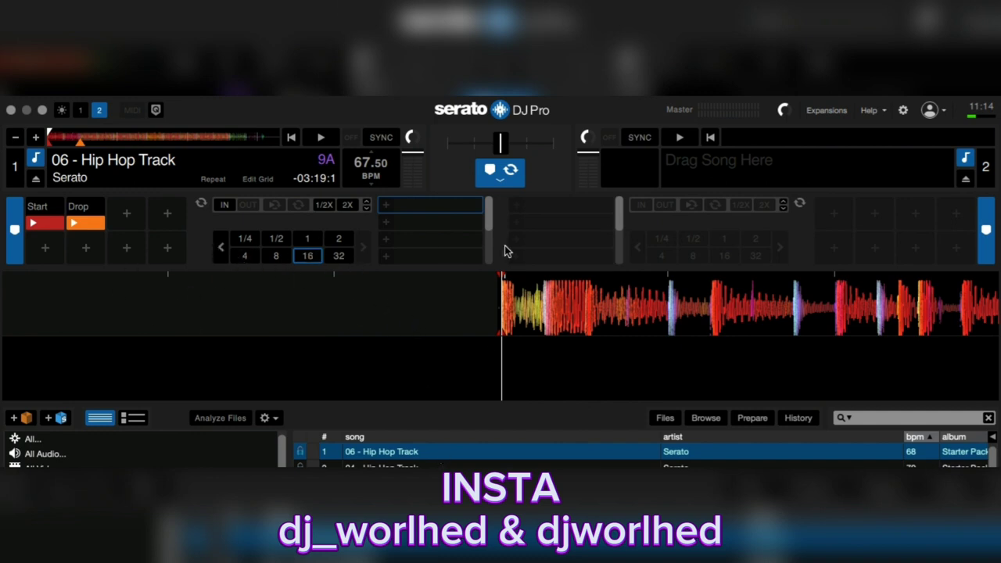
Enable Show Beat Jump Controls in the DJ preferences and return to the decks
left_click(906, 109)
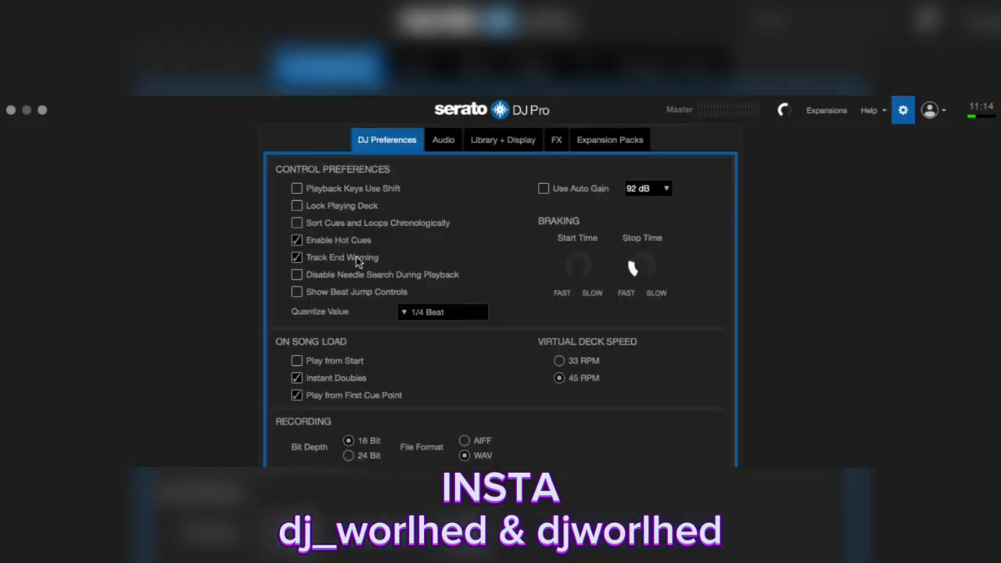
left_click(296, 292)
left_click(903, 110)
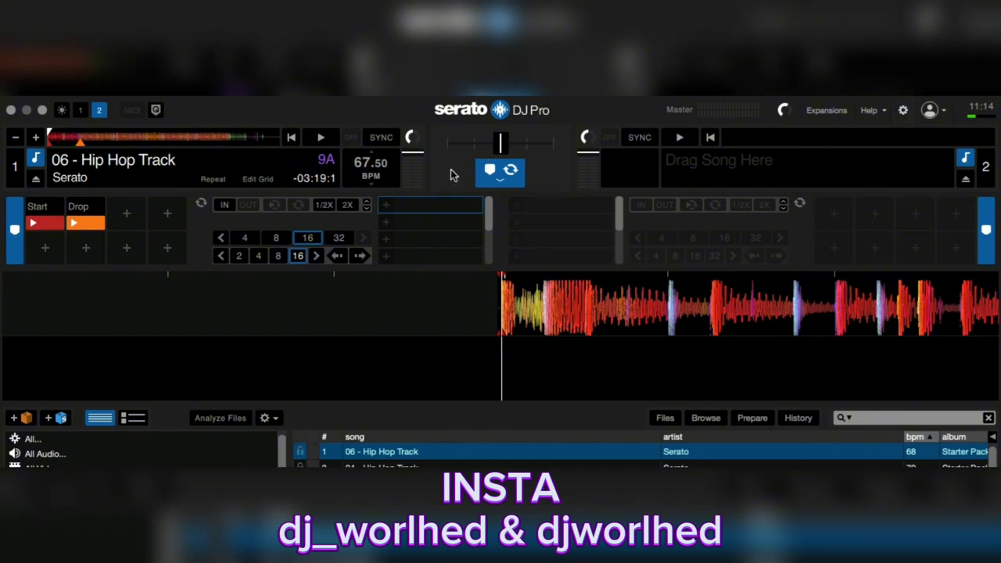
Return deck 1 to the track start after briefly playing it, and beat jump forward by 4 beats
key("space")
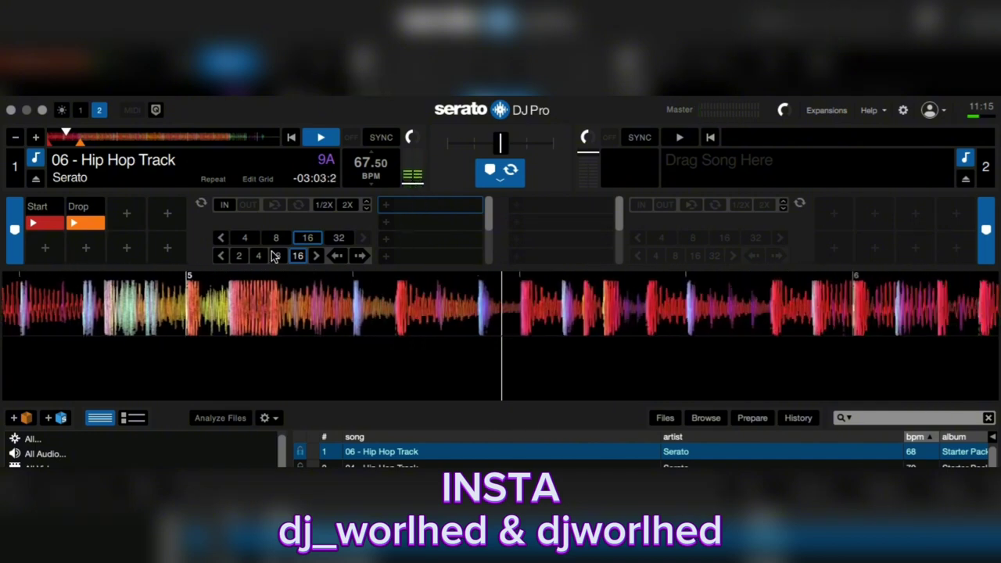
key("shift+Left")
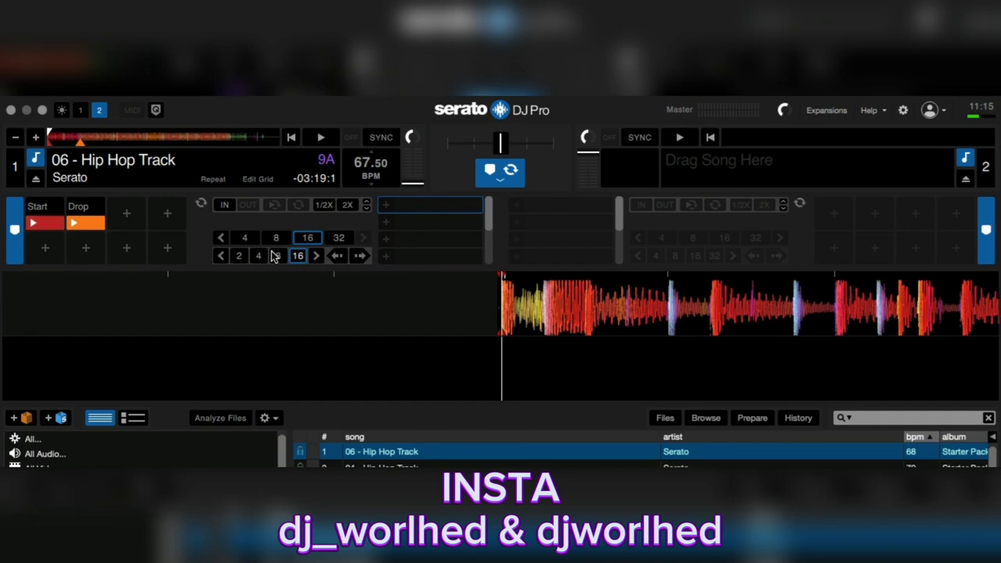
left_click(258, 256)
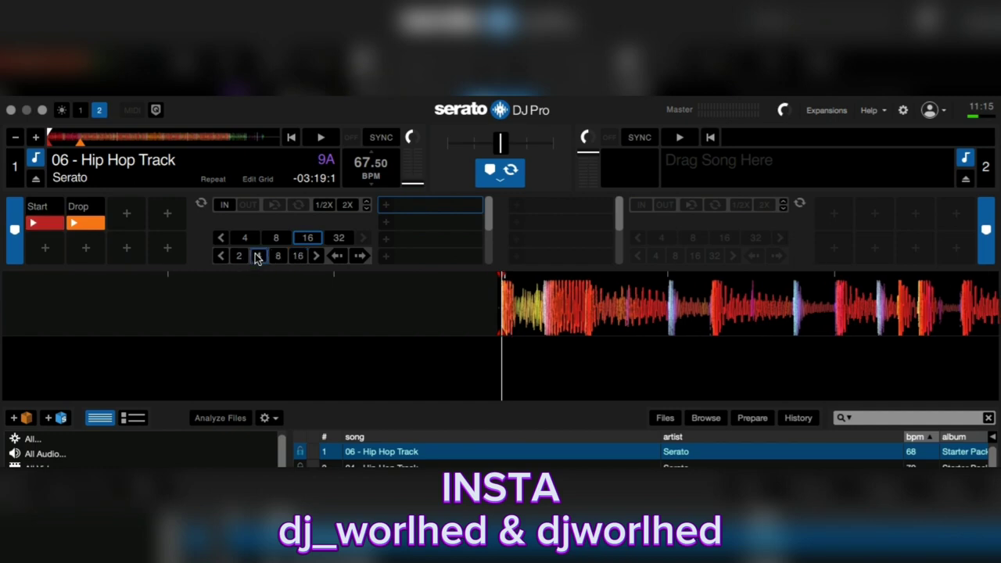
left_click(359, 257)
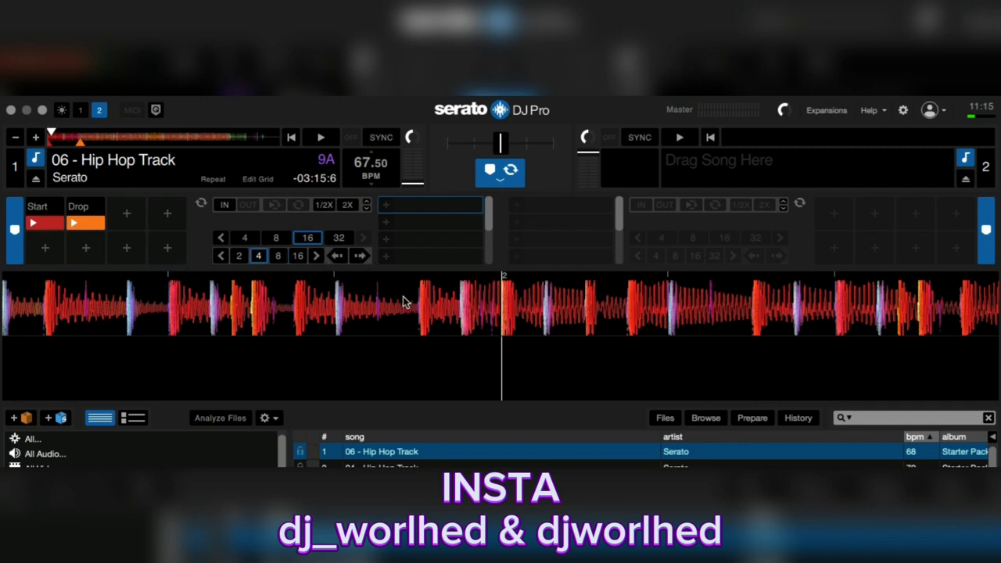
Set deck 1's beat jump length to 1 beat and jump backward four times to the track start
left_click(223, 256)
left_click(223, 255)
left_click(257, 256)
left_click(341, 260)
left_click(340, 260)
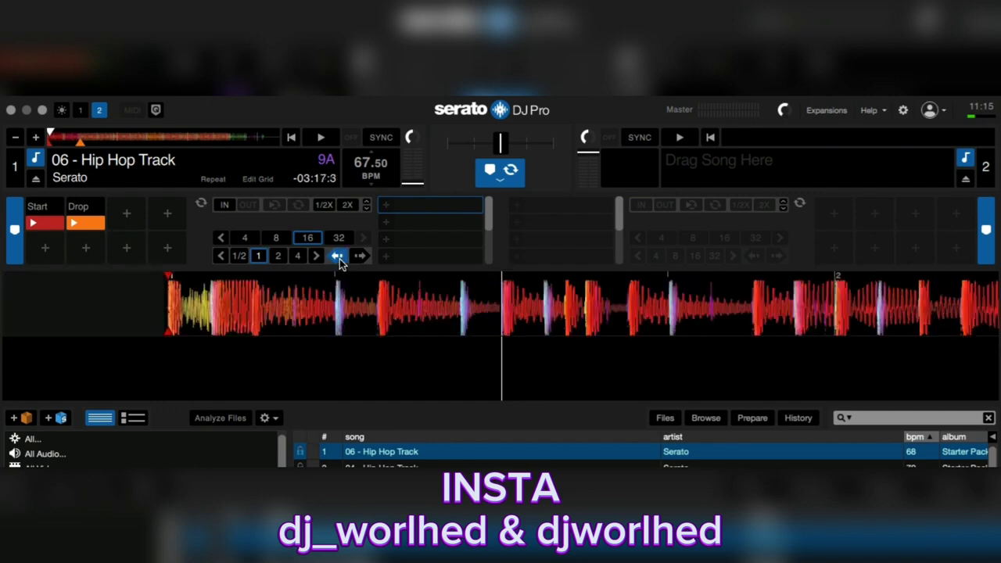
left_click(339, 258)
left_click(339, 259)
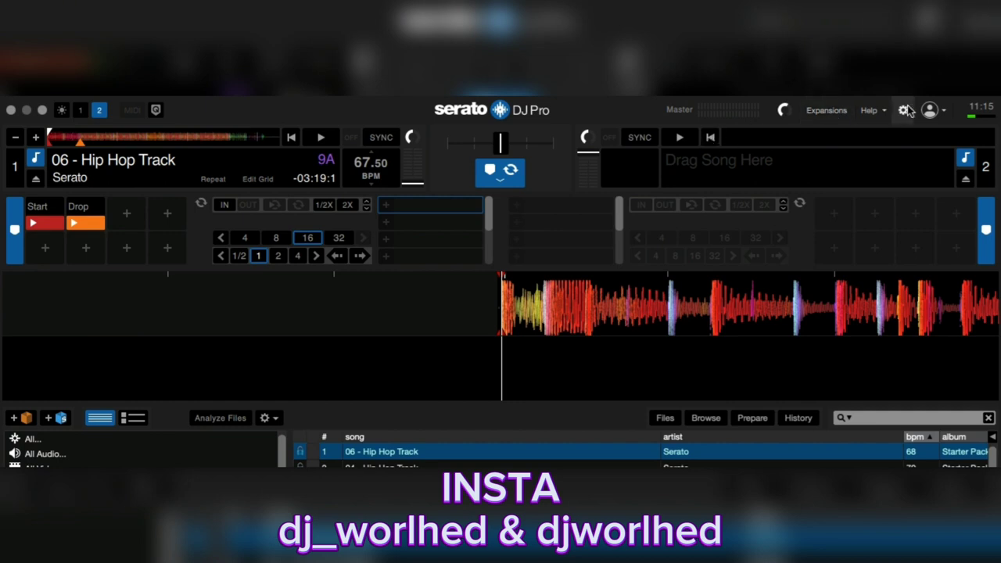
Turn on tooltips and read the explanations of deck 1's beat jump range and length controls
left_click(868, 110)
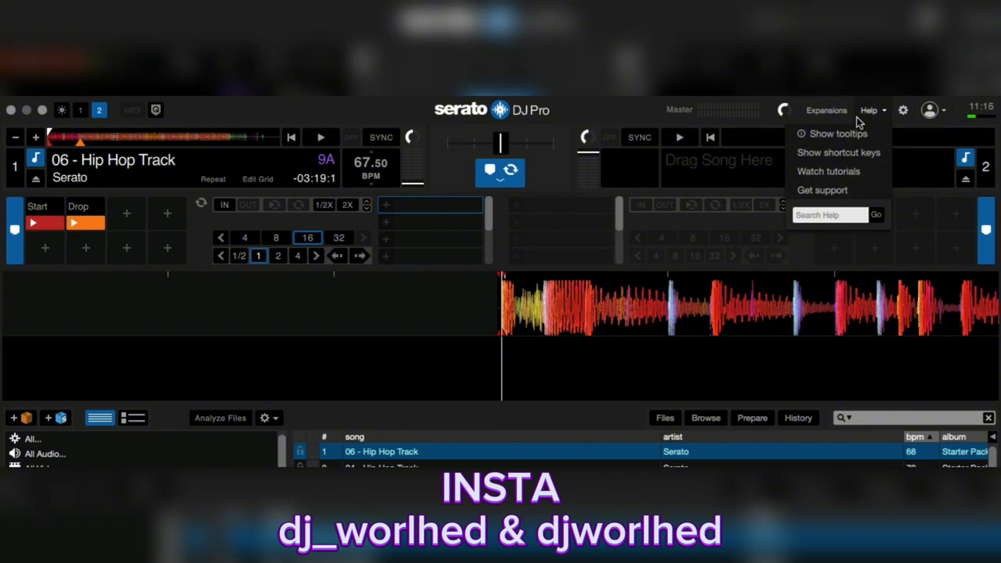
left_click(854, 134)
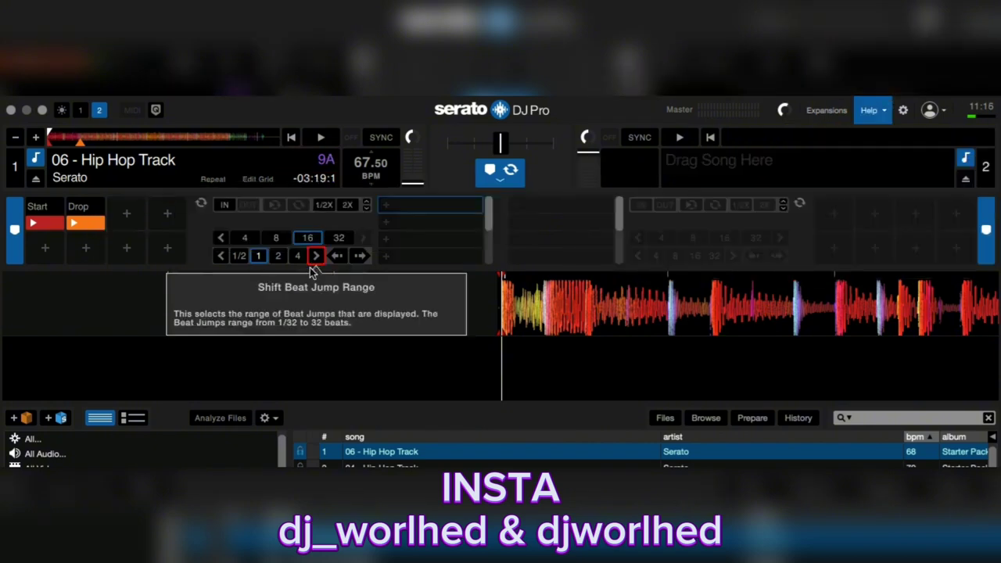
mouse_move(275, 264)
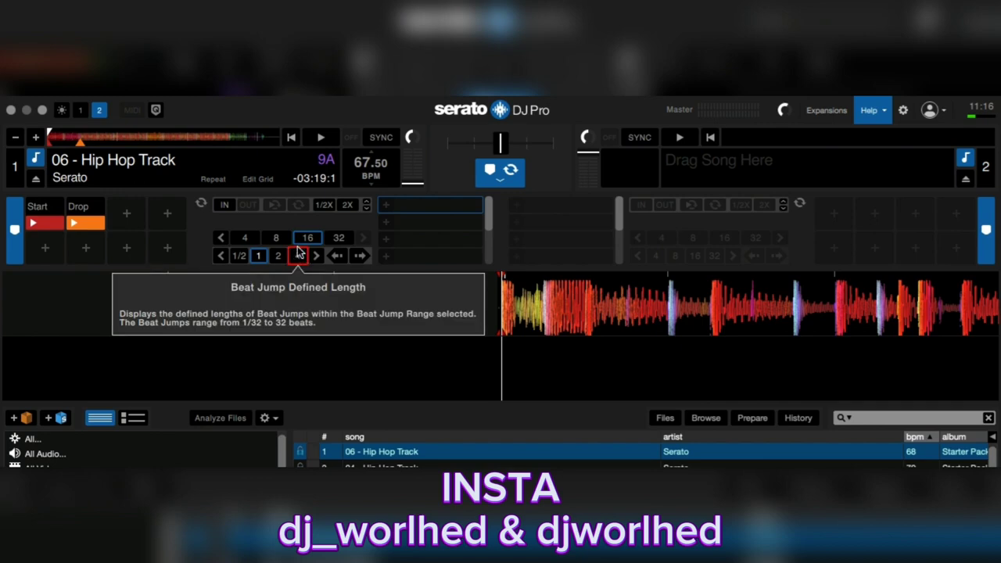
mouse_move(340, 246)
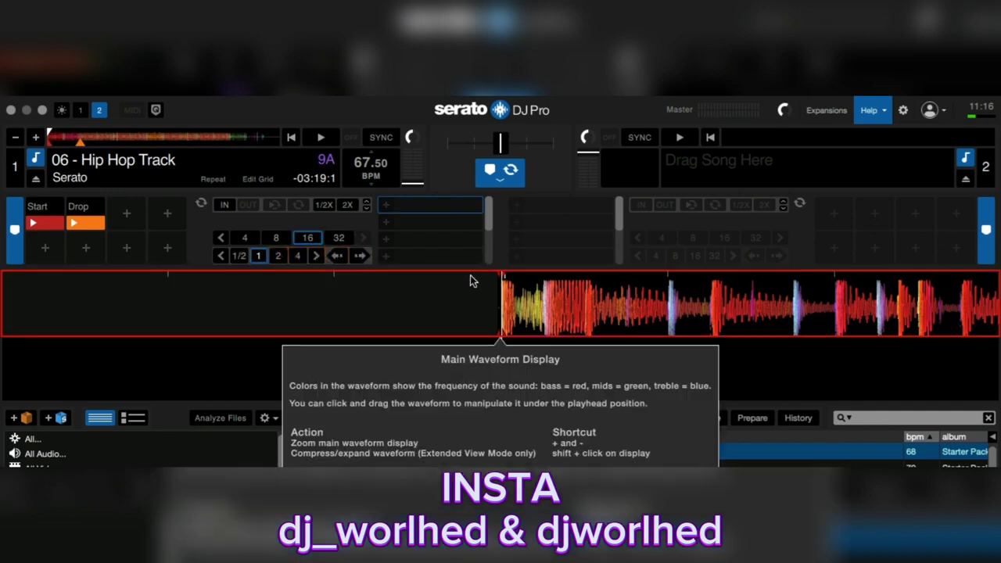
Beat jump deck 1 forward four times by 1 beat each
left_click(315, 255)
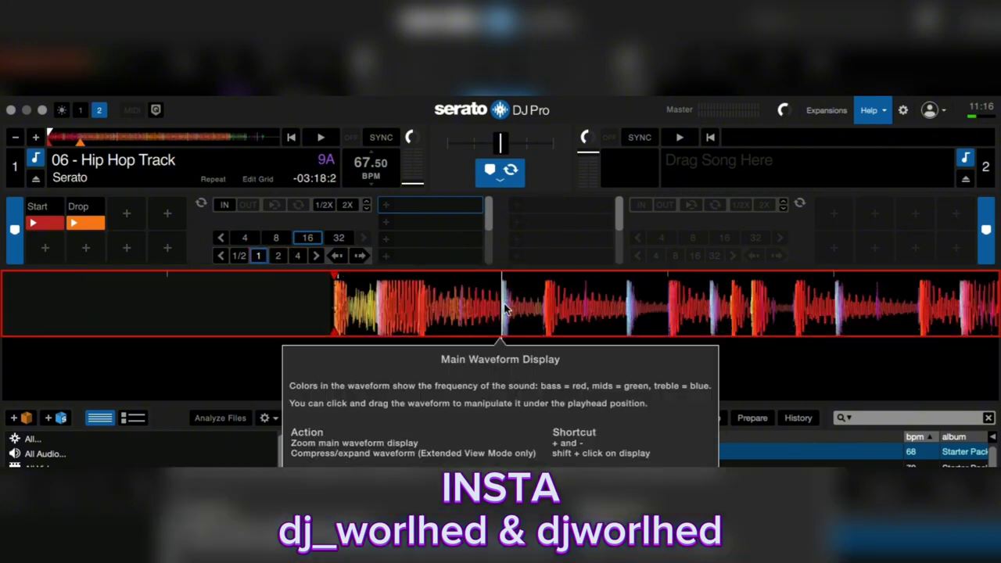
left_click(363, 258)
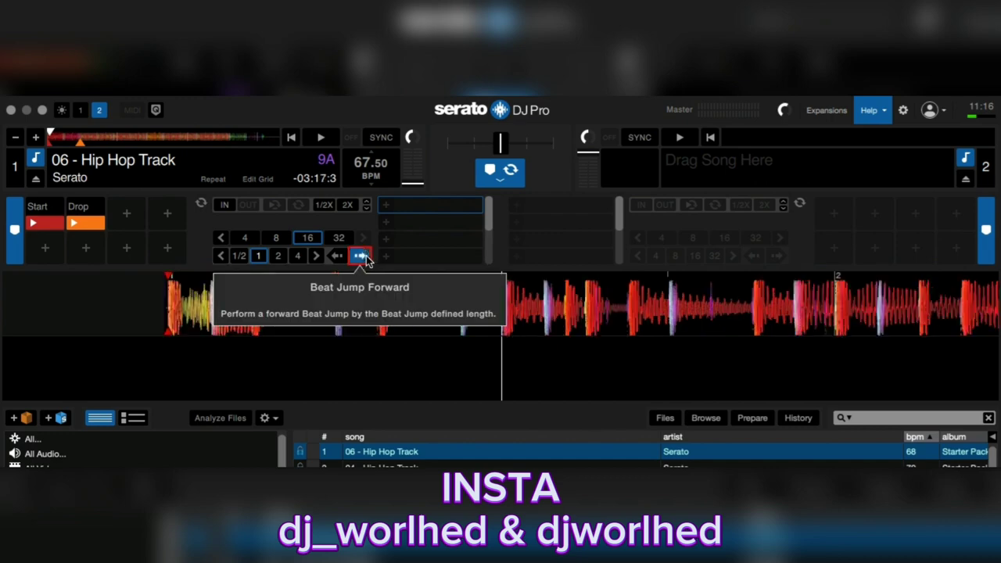
left_click(365, 259)
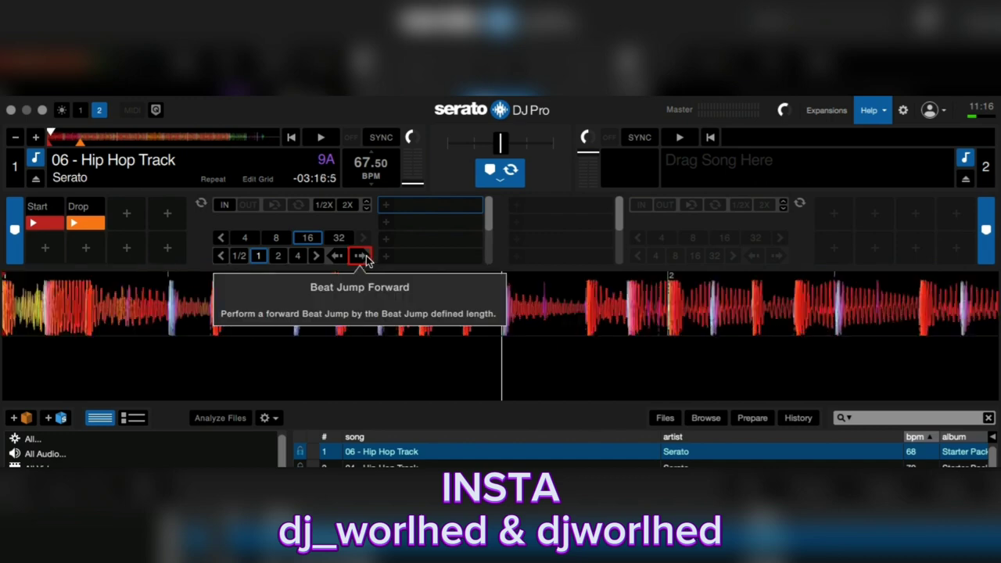
left_click(365, 259)
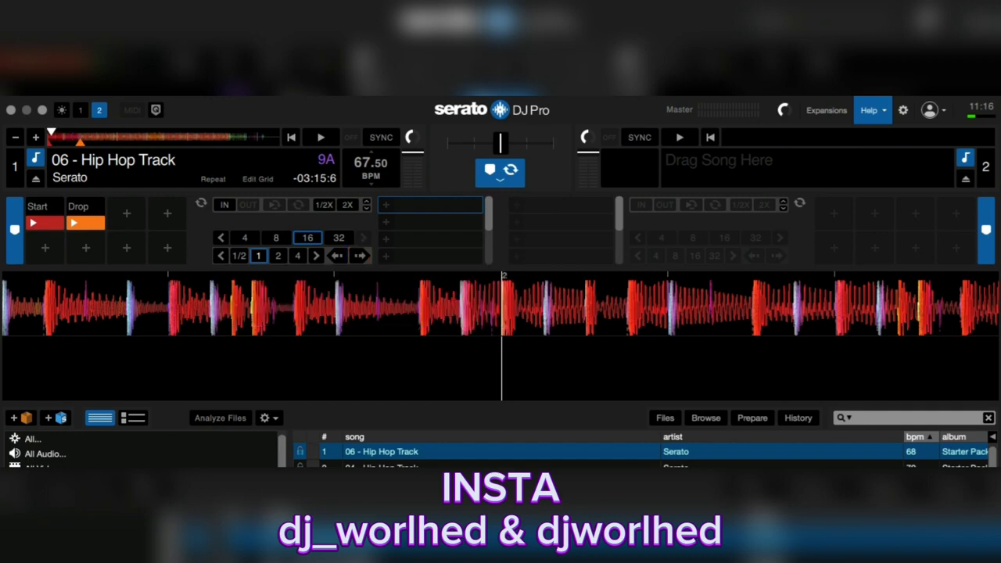
Turn off tooltips and switch the deck display layout from Stack to Vertical
left_click(870, 111)
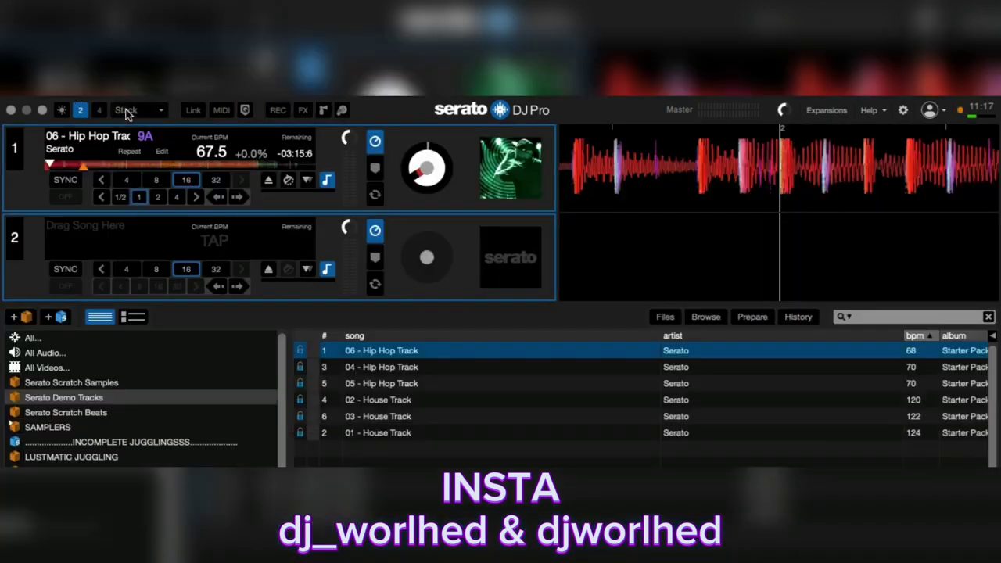
left_click(128, 109)
left_click(139, 129)
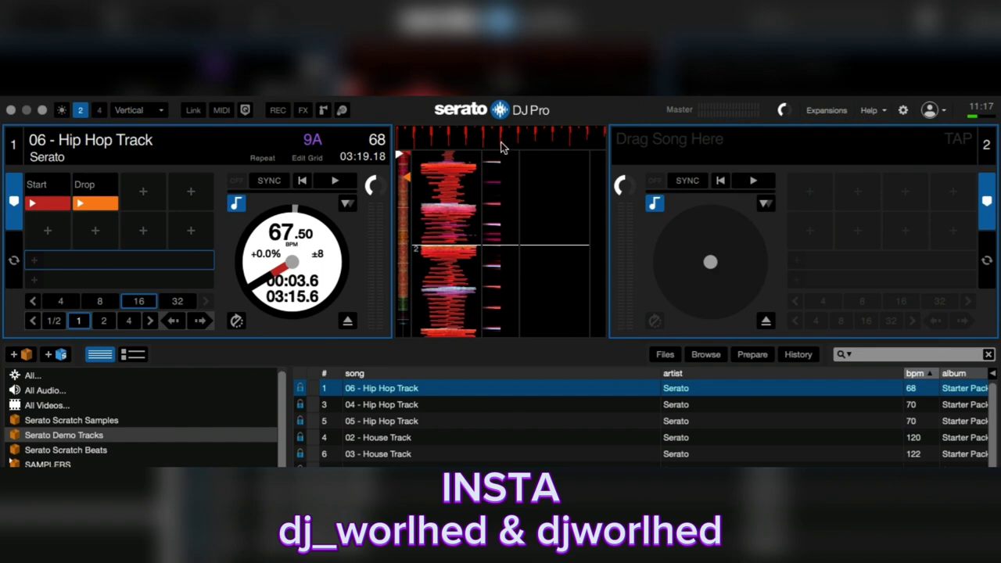
Load 06 - Hip Hop Track onto deck 2 as well and turn off that deck's sync
left_click_drag(447, 388, 634, 314)
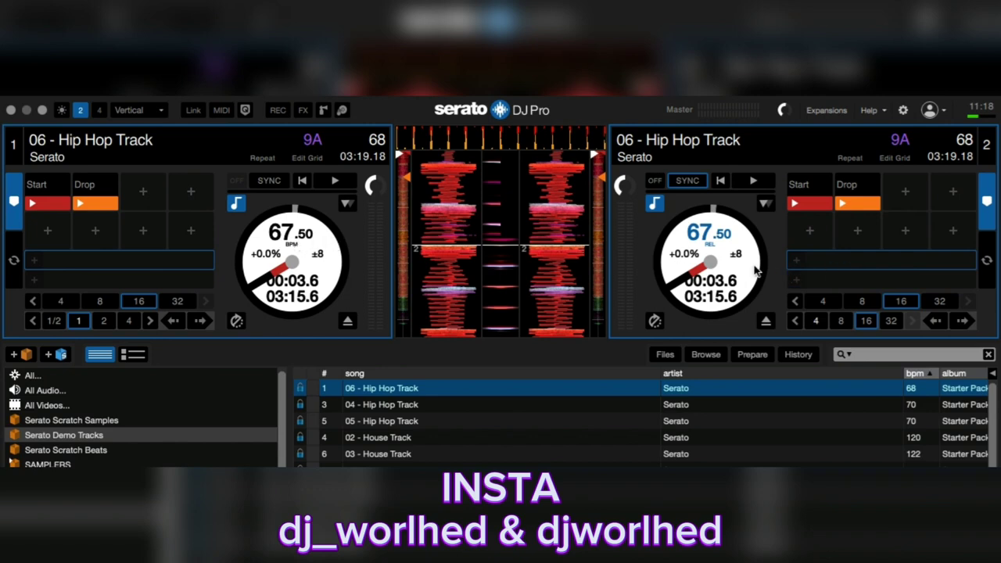
left_click(658, 180)
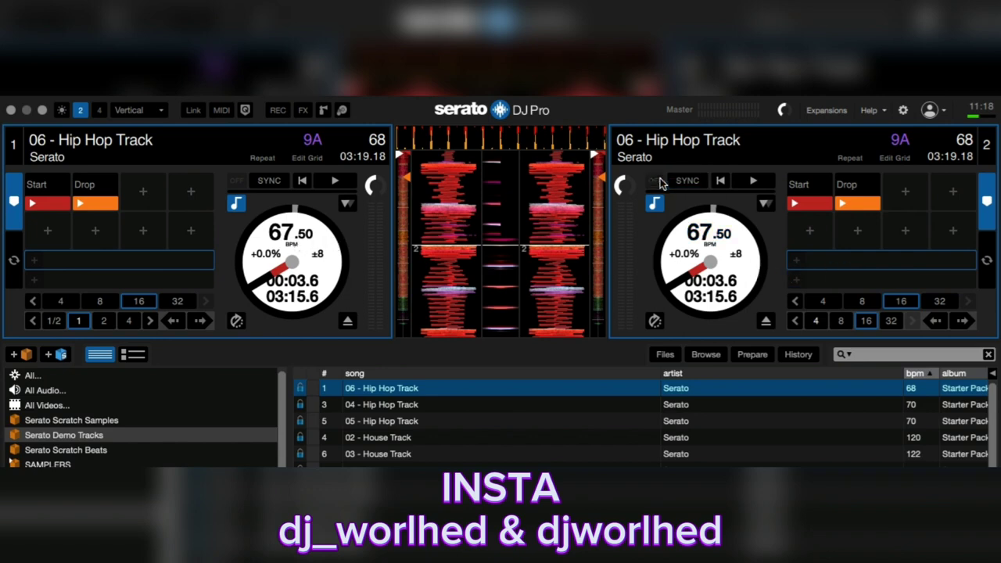